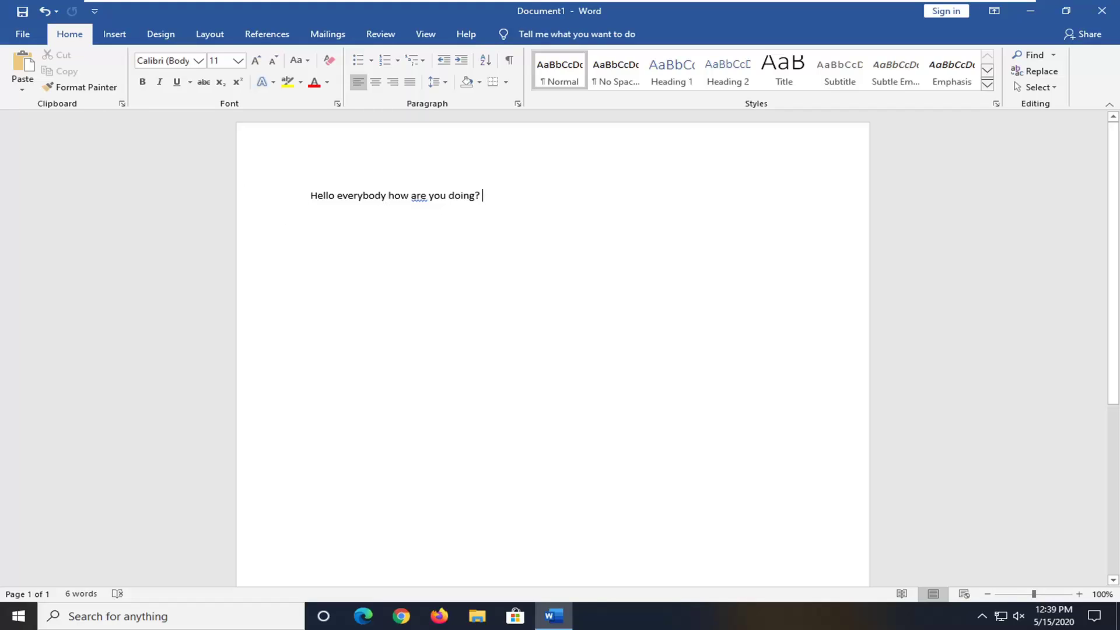
# Select 'everybody how are' and twice fail to delete it, then go to the File menu.
pyautogui.moveTo(428, 196); pyautogui.dragTo(339, 196)
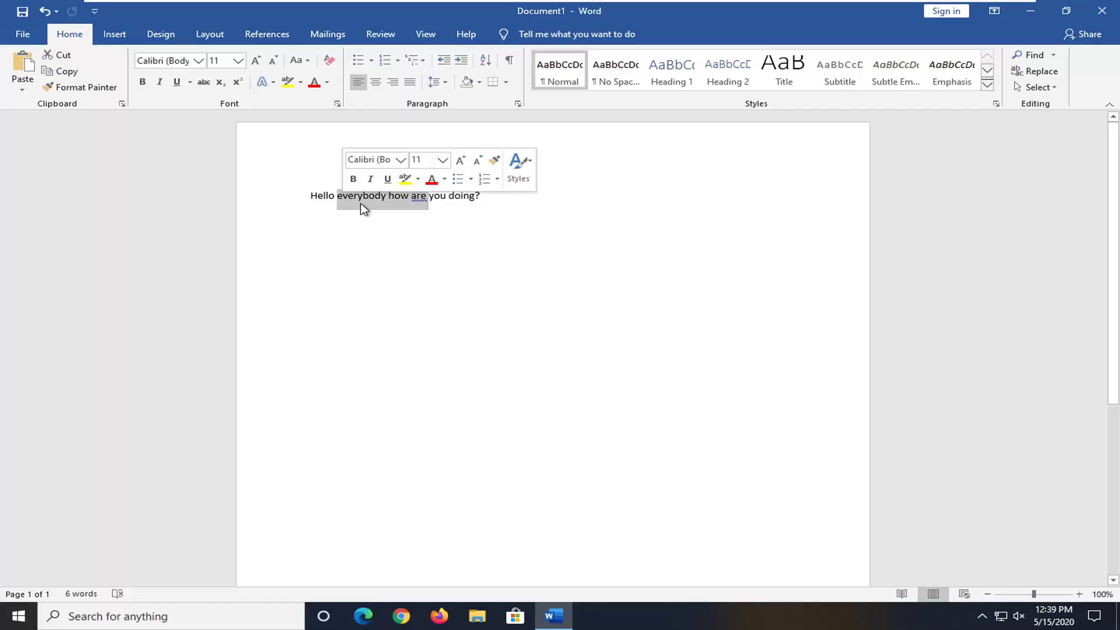
pyautogui.press('Left')
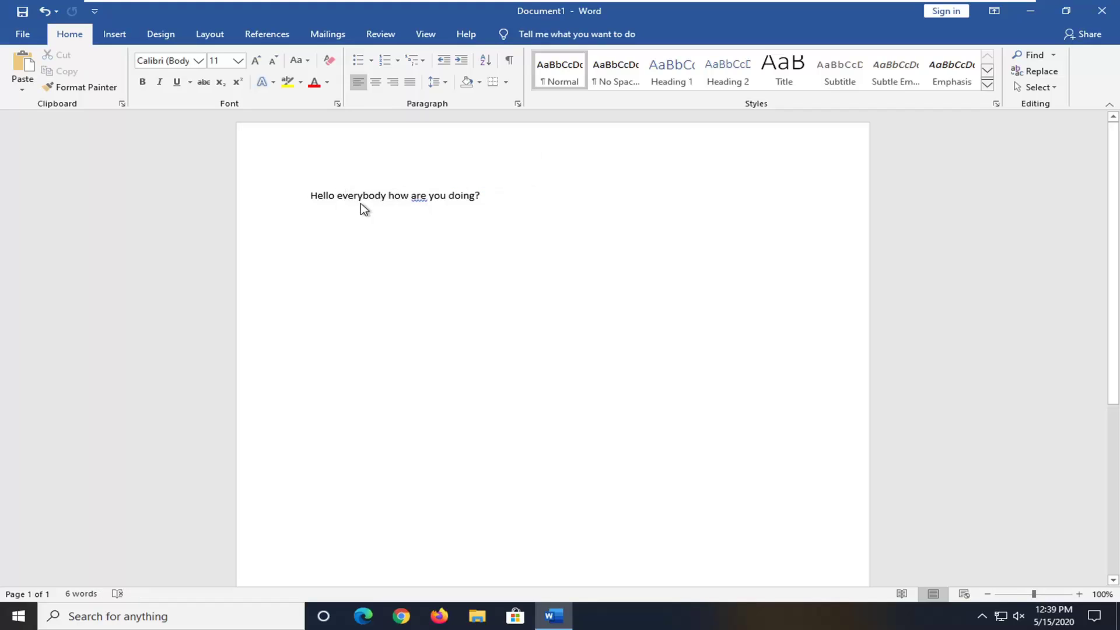
pyautogui.moveTo(427, 196); pyautogui.dragTo(338, 197)
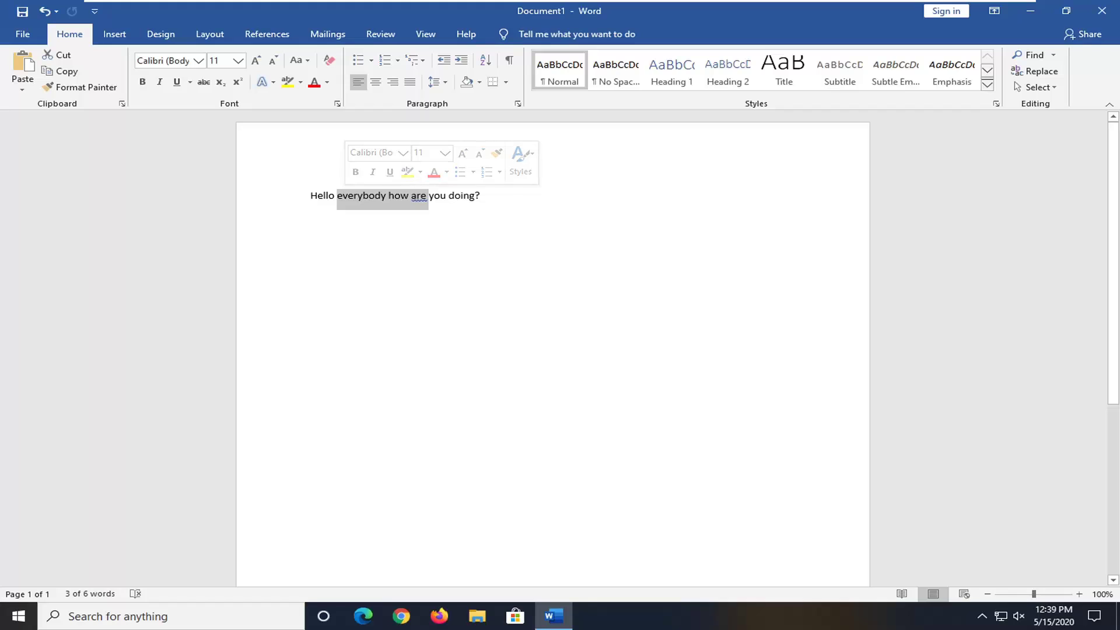
pyautogui.press('Left')
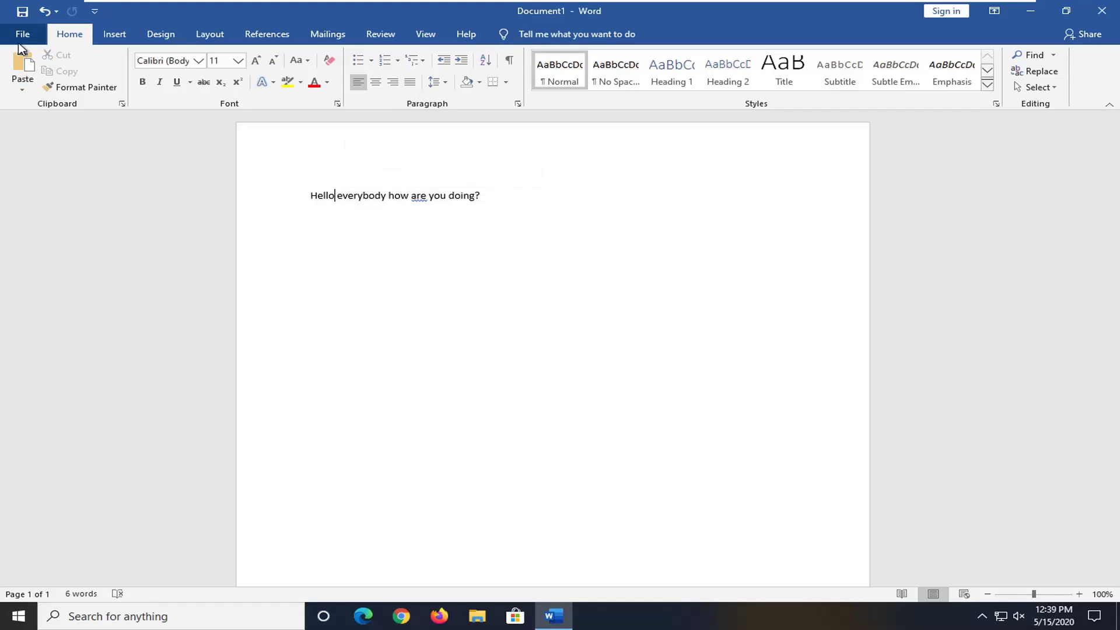
pyautogui.click(20, 39)
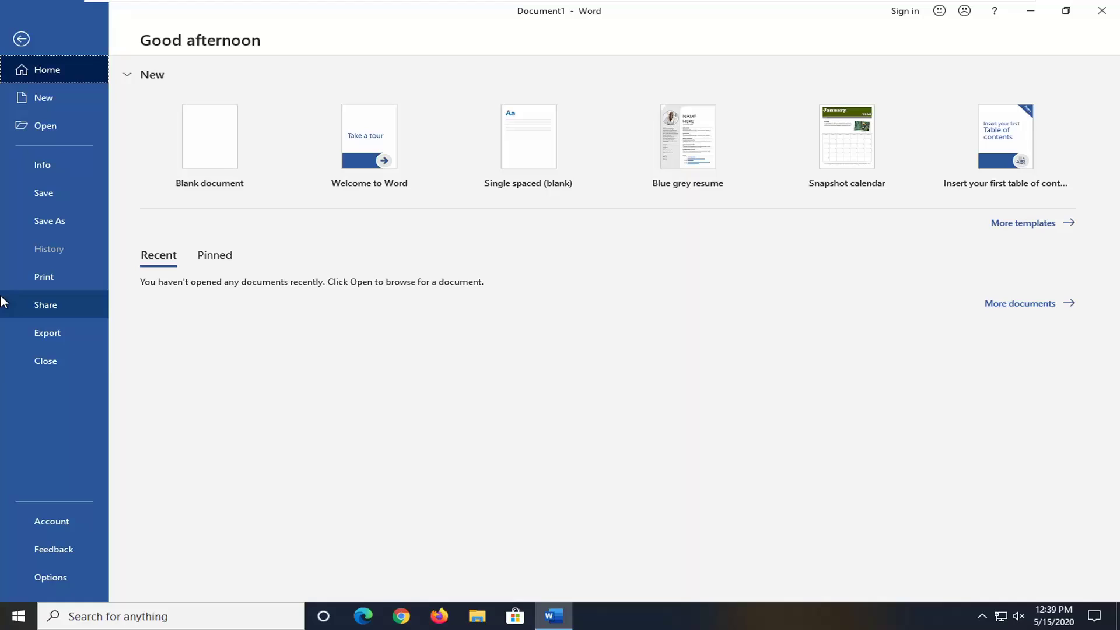
# Turn on 'Typing replaces selected text' in Word's Advanced options and confirm with OK.
pyautogui.click(57, 581)
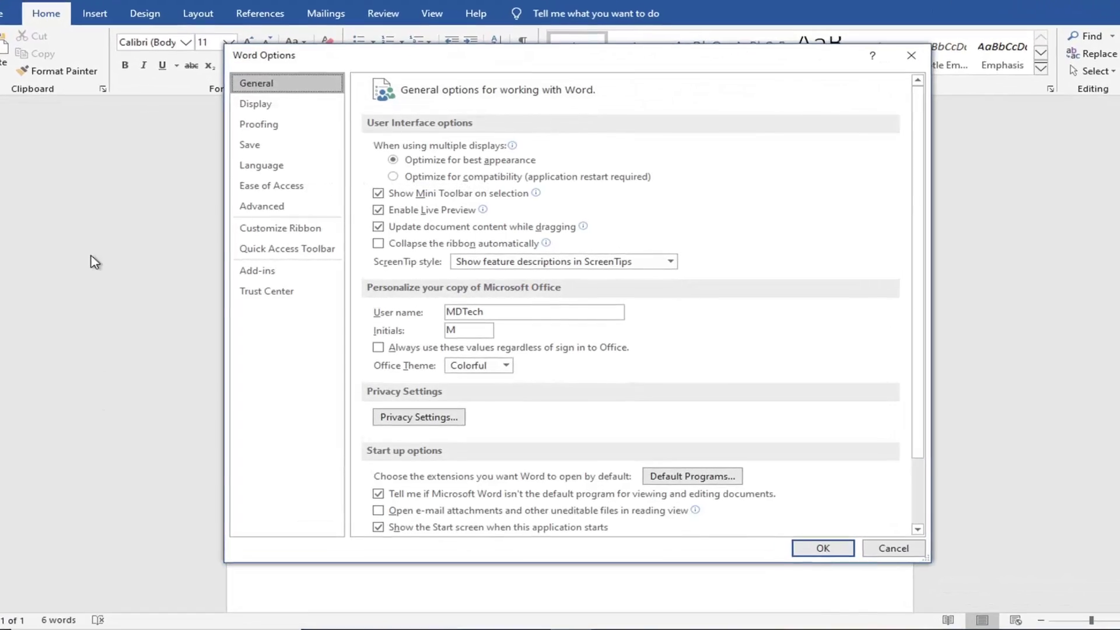
pyautogui.click(254, 202)
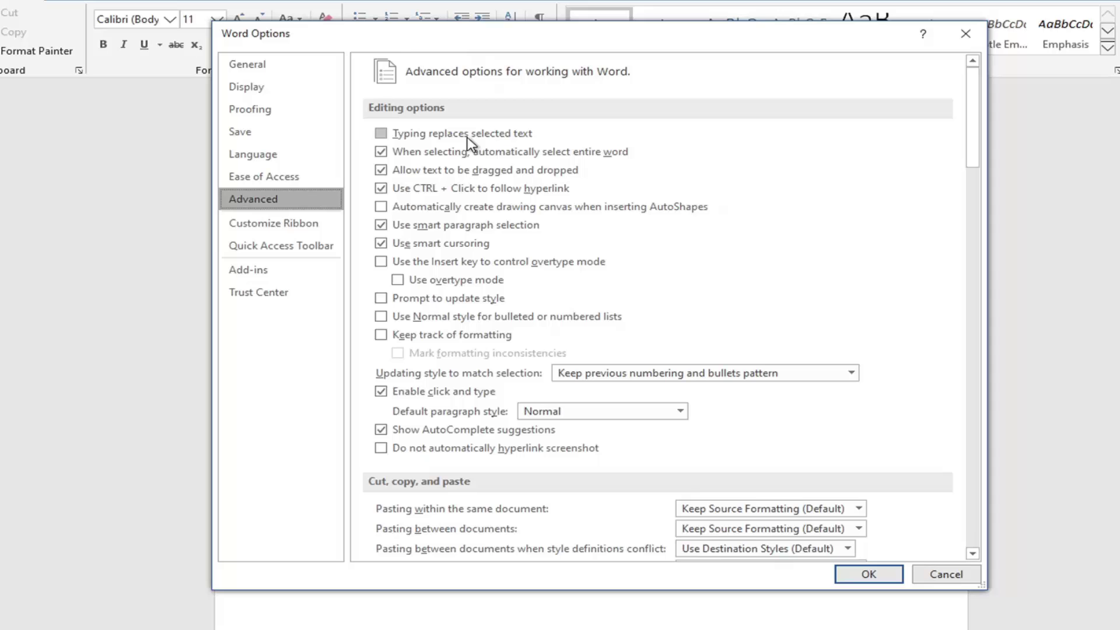
pyautogui.click(490, 140)
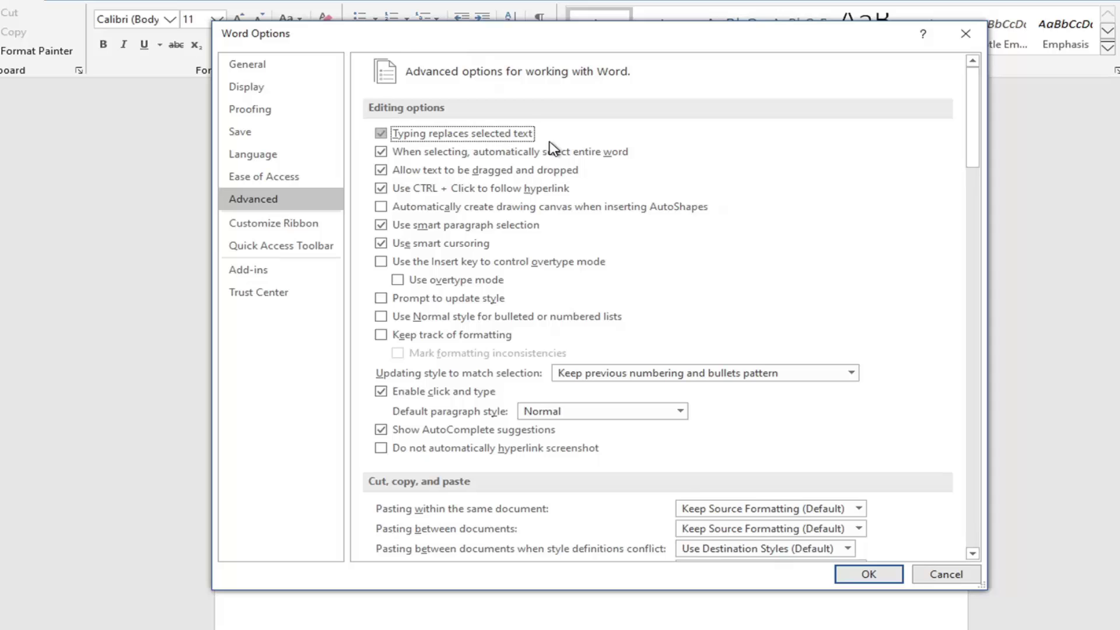
pyautogui.click(868, 574)
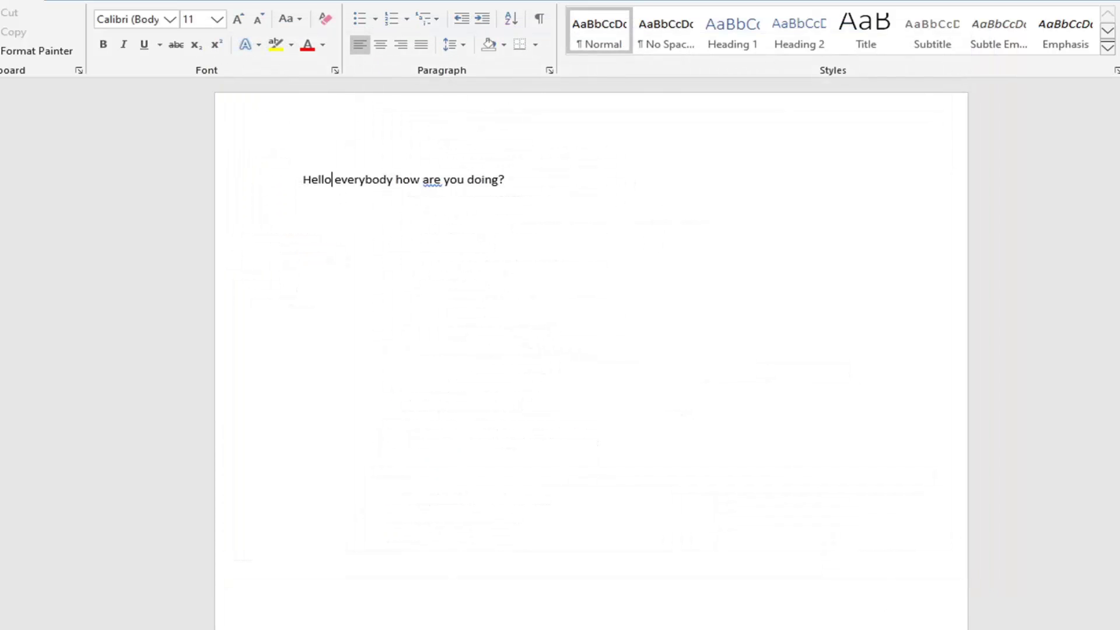
# Select and delete 'everybody how are you', leaving 'Hello doing?'.
pyautogui.moveTo(396, 179)
pyautogui.mouseDown()
pyautogui.moveTo(467, 179)
pyautogui.moveTo(355, 180)
pyautogui.mouseUp()
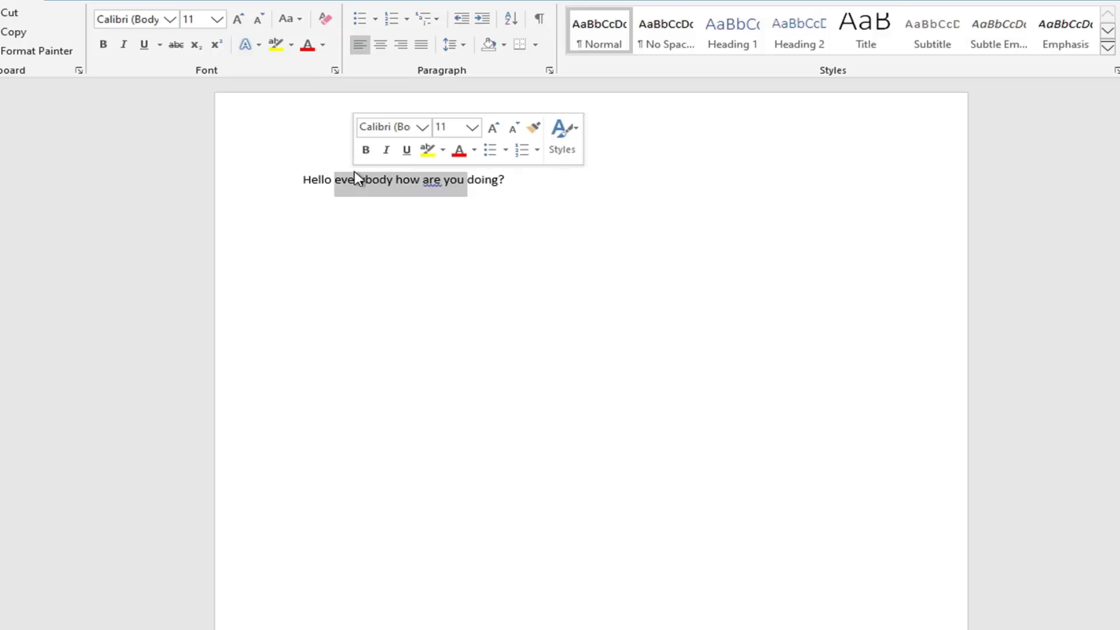
pyautogui.press('Delete')
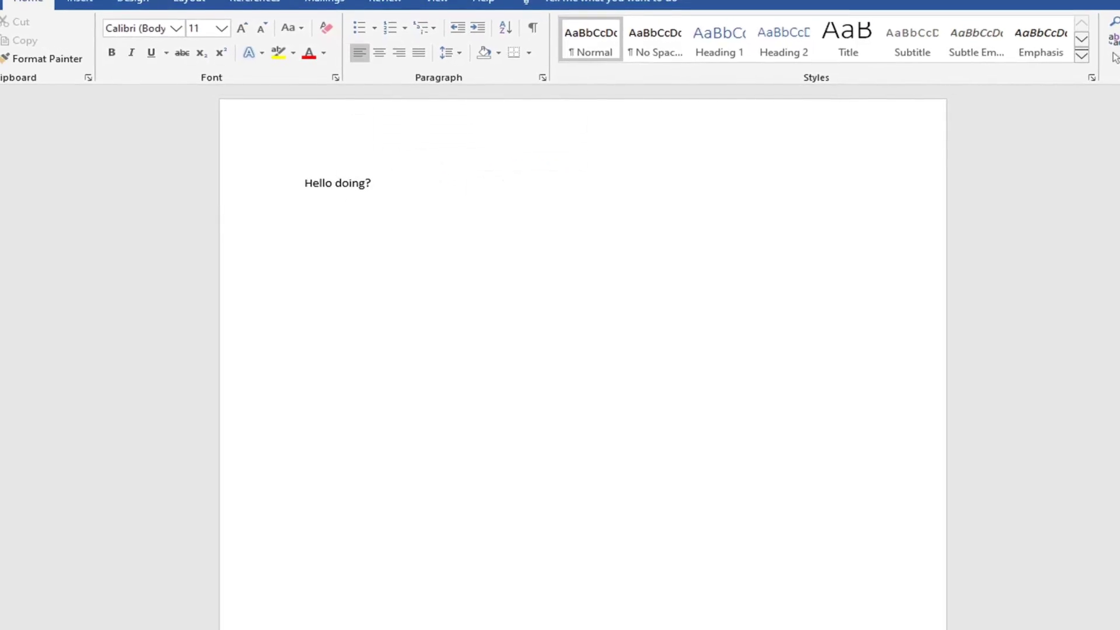